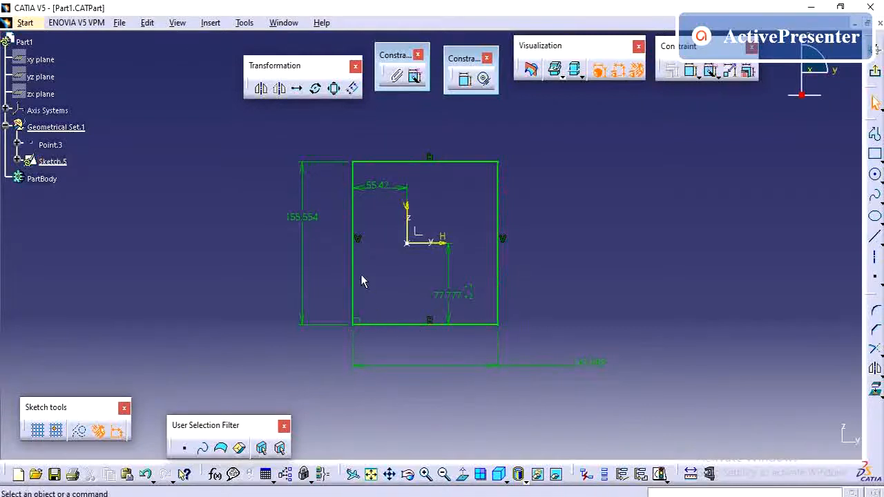
Delete the rectangle's bottom and right edges.
click(406, 325)
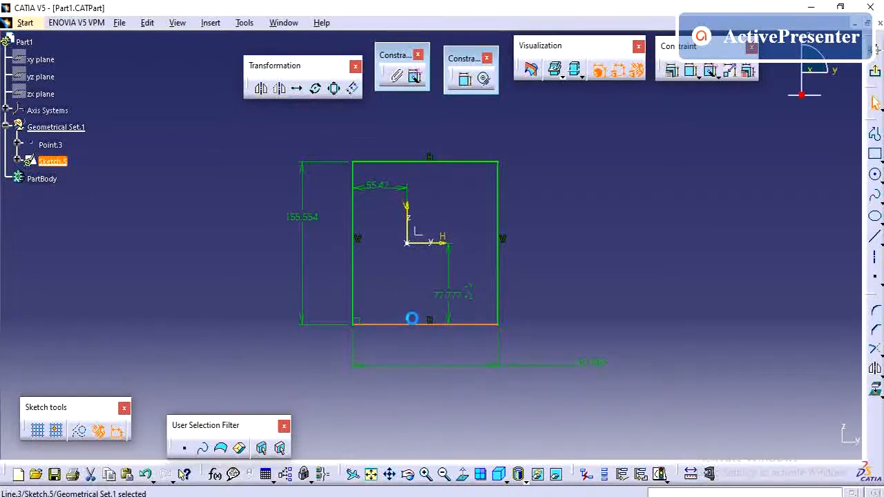
key(Delete)
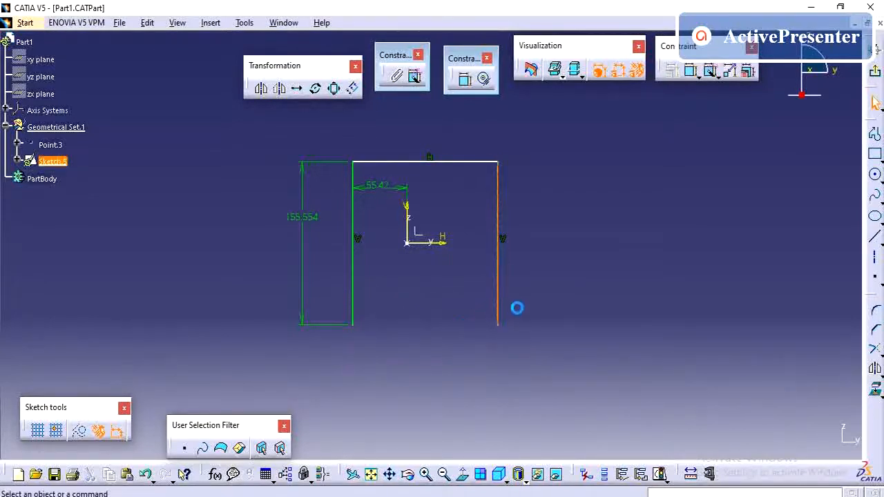
key(Delete)
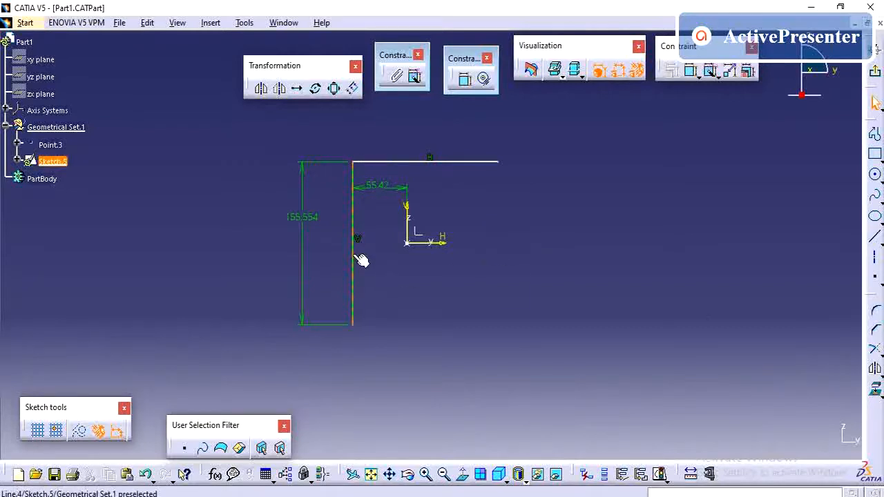
Mirror the left vertical line about the vertical axis.
click(874, 369)
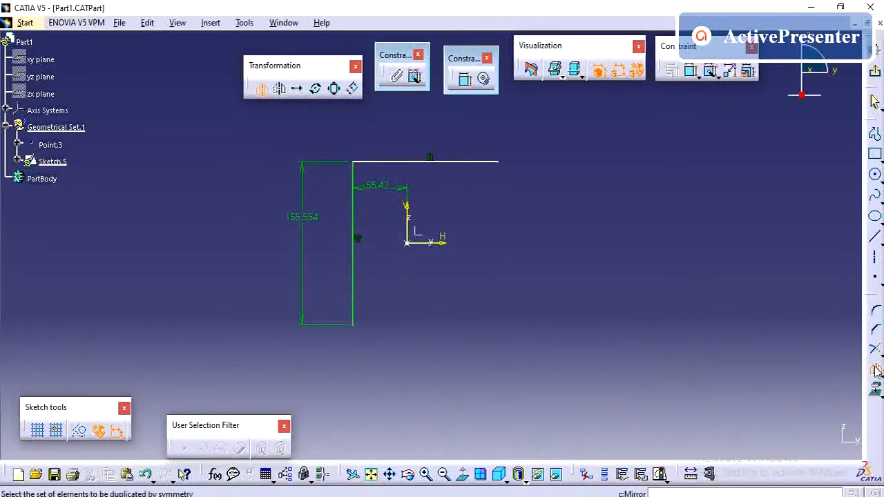
click(352, 246)
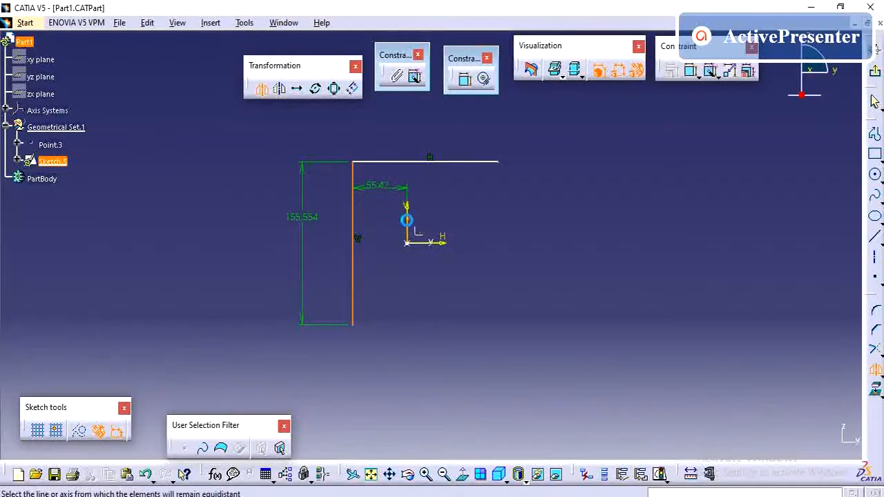
click(407, 219)
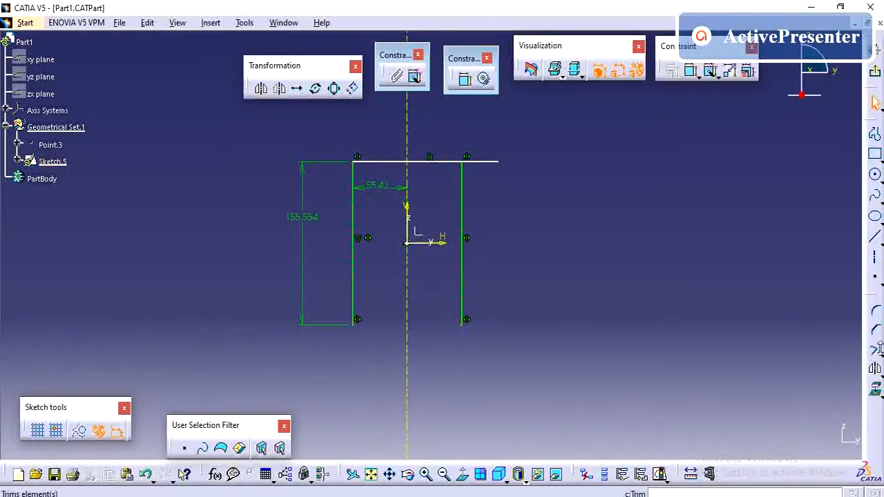
Mirror the top line about the horizontal axis.
click(876, 370)
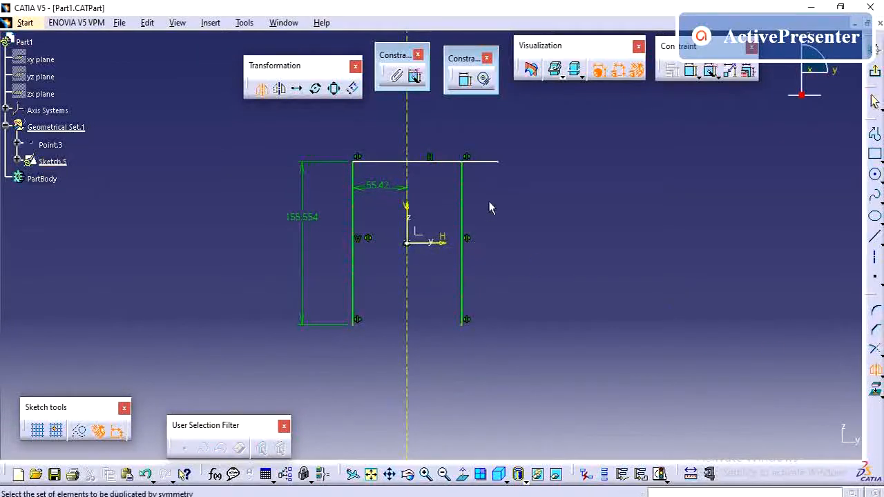
click(438, 162)
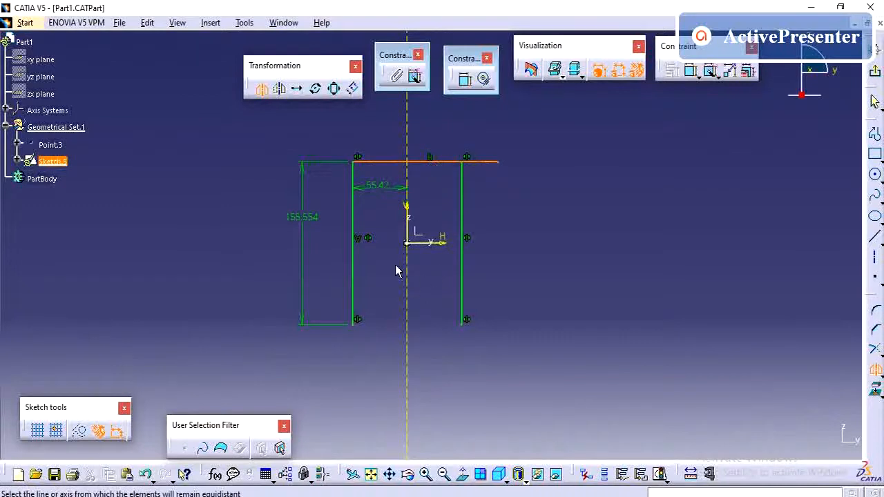
click(438, 241)
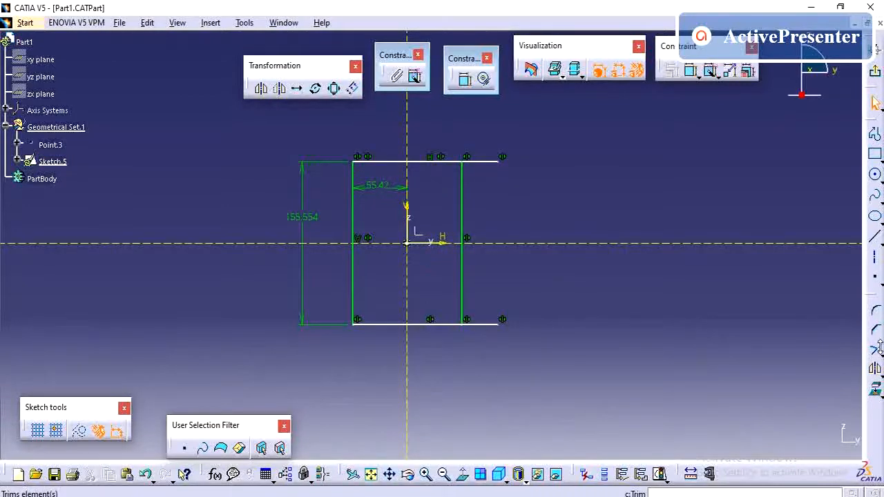
Quick Trim the ends of the top and bottom lines projecting beyond the right vertical line.
click(879, 348)
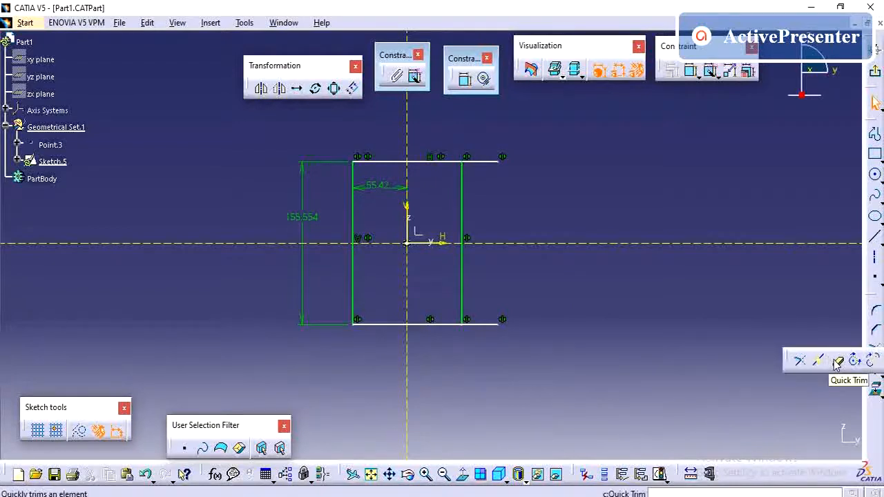
click(837, 361)
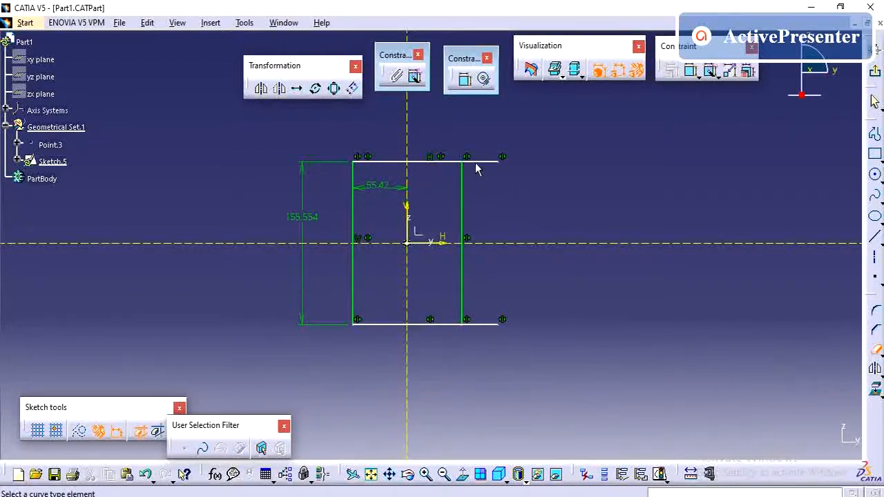
click(475, 161)
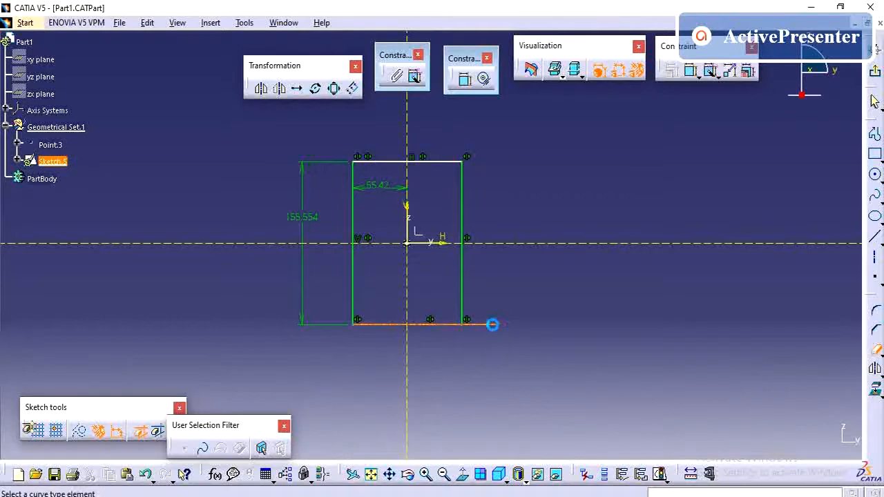
click(493, 325)
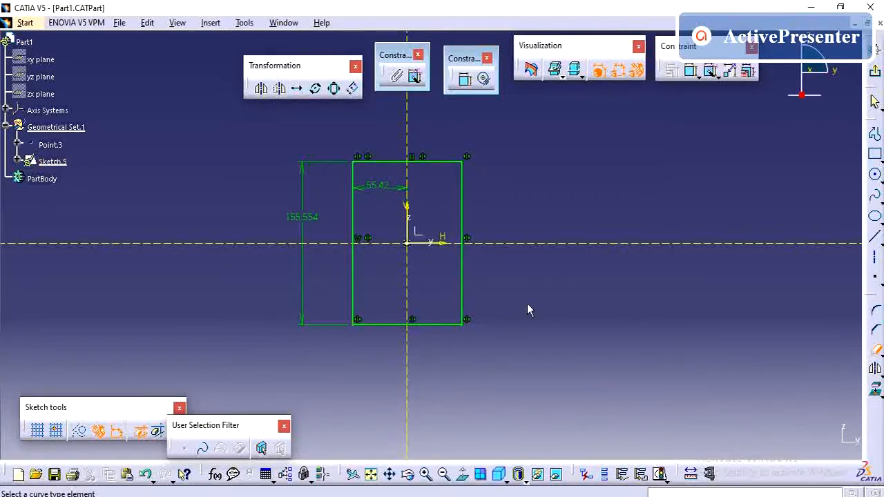
key(Escape)
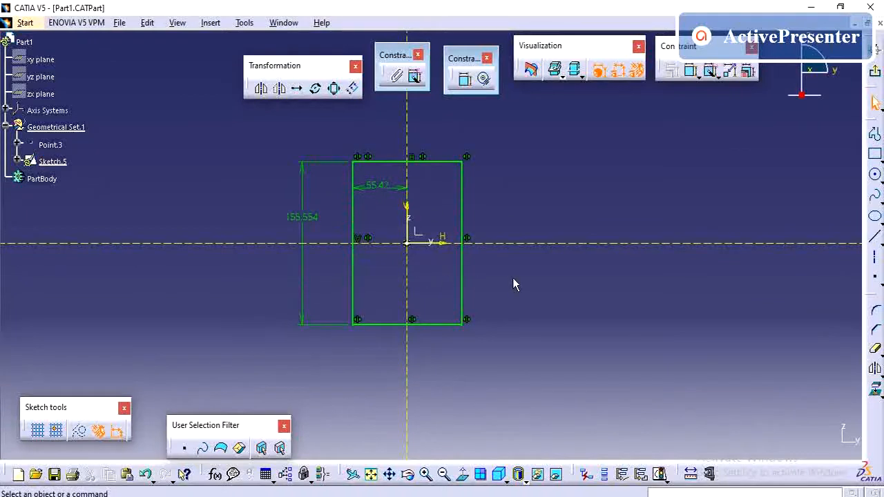
Draw a vertical line about 234 mm long to the right of the rectangle.
ctrl+middle_drag(512, 277, 532, 290)
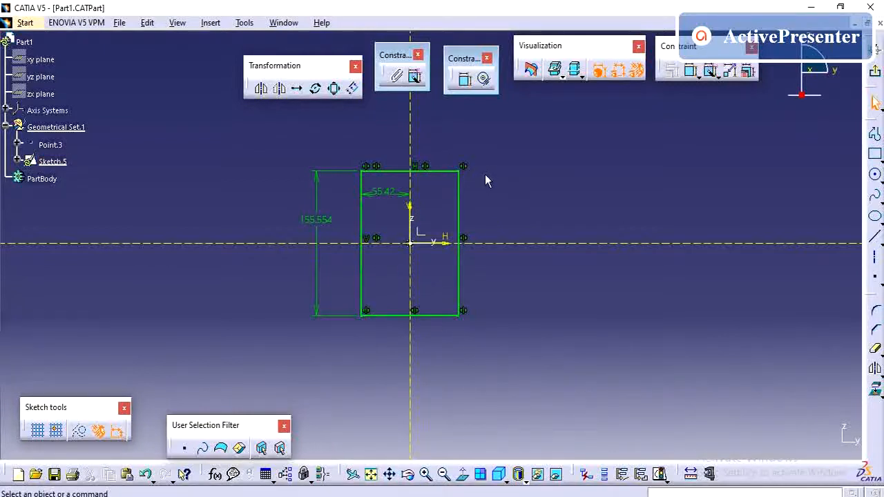
click(881, 241)
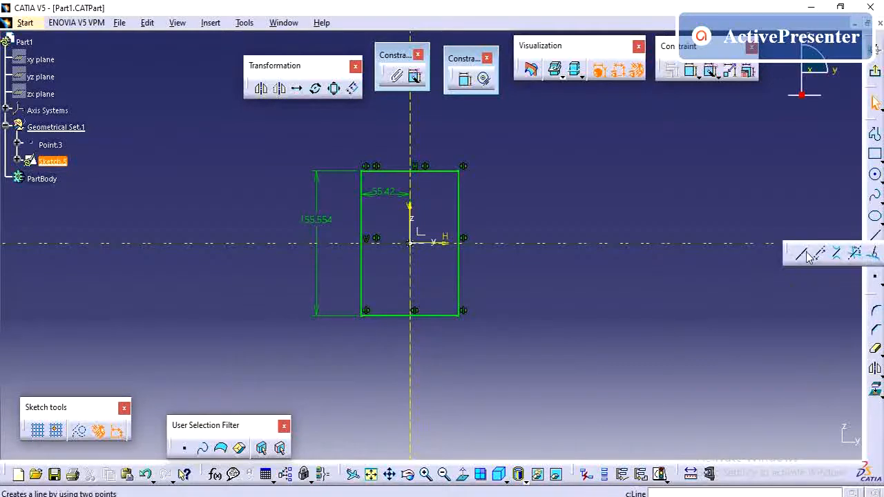
click(806, 254)
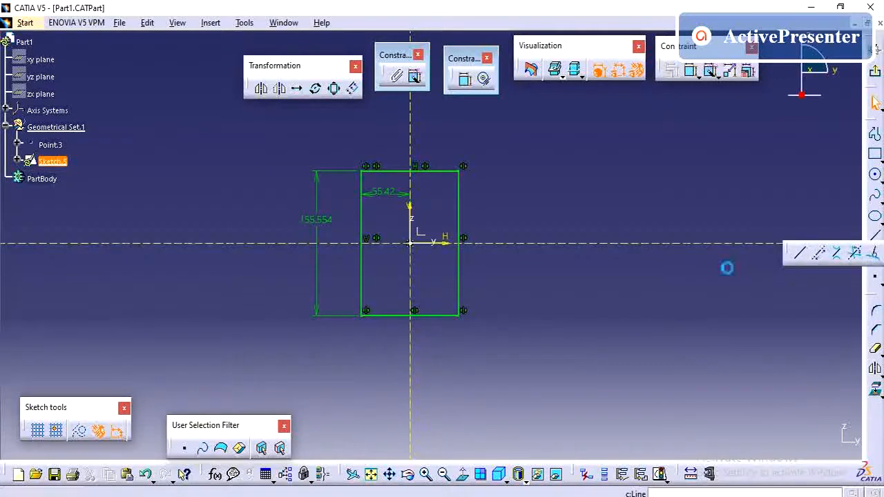
click(525, 117)
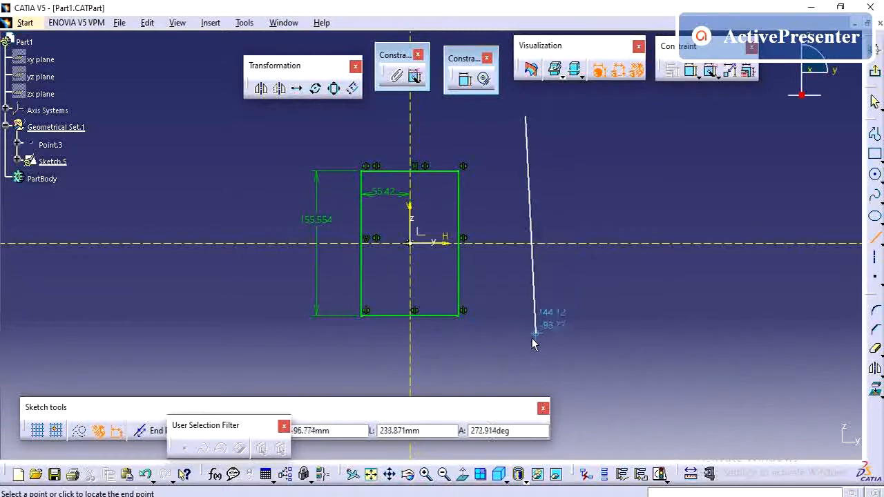
click(524, 358)
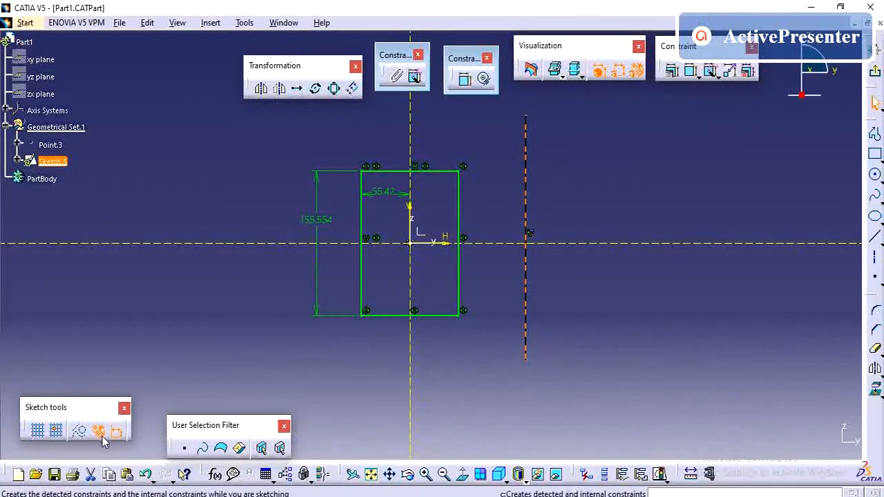
Convert the new vertical line into construction geometry.
click(81, 434)
click(451, 324)
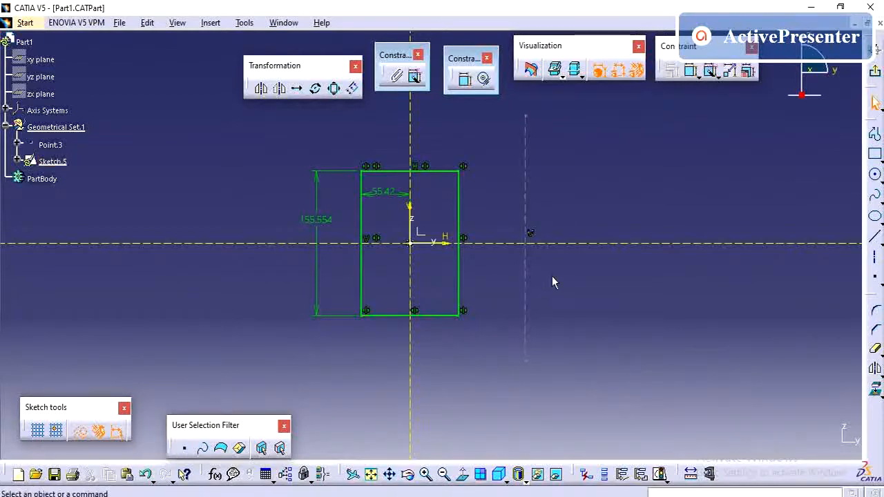
Select the four rectangle edges and move them with Symmetry about the construction line.
click(385, 171)
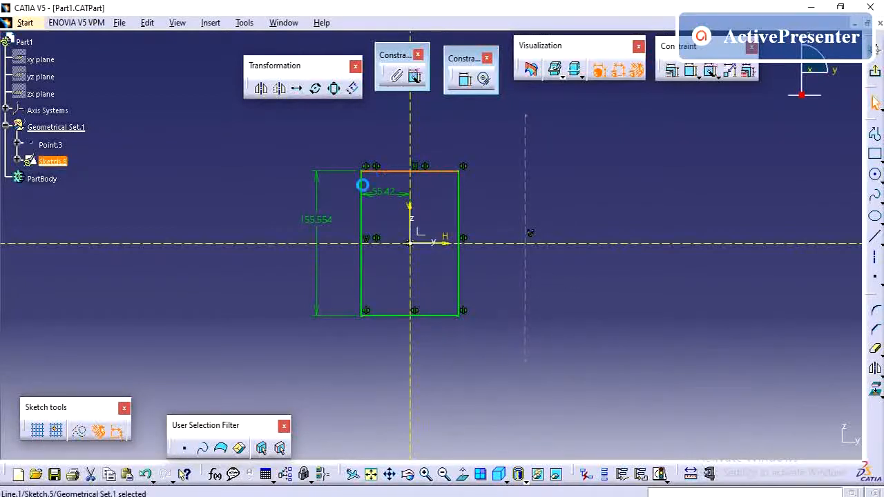
ctrl+click(362, 187)
ctrl+click(464, 201)
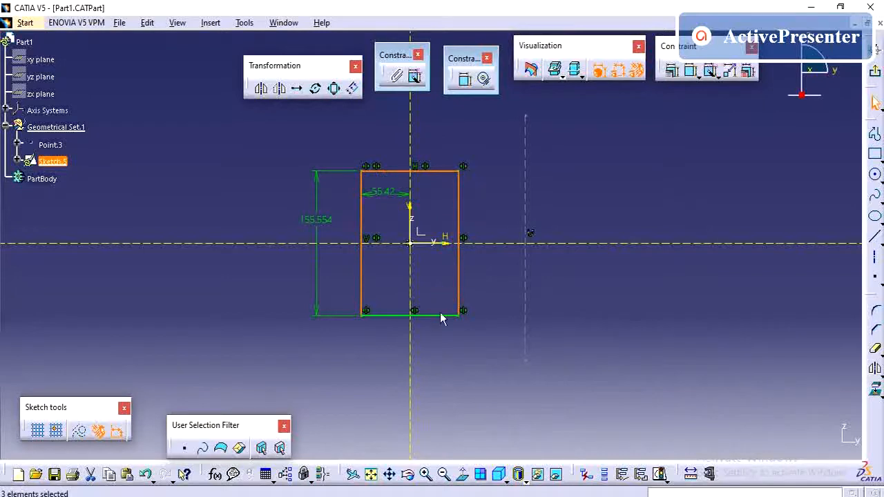
ctrl+click(448, 318)
click(279, 90)
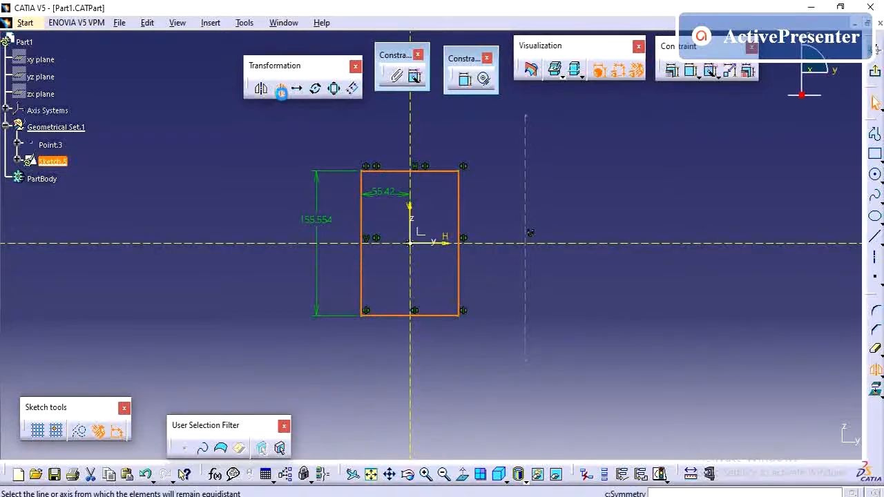
click(529, 168)
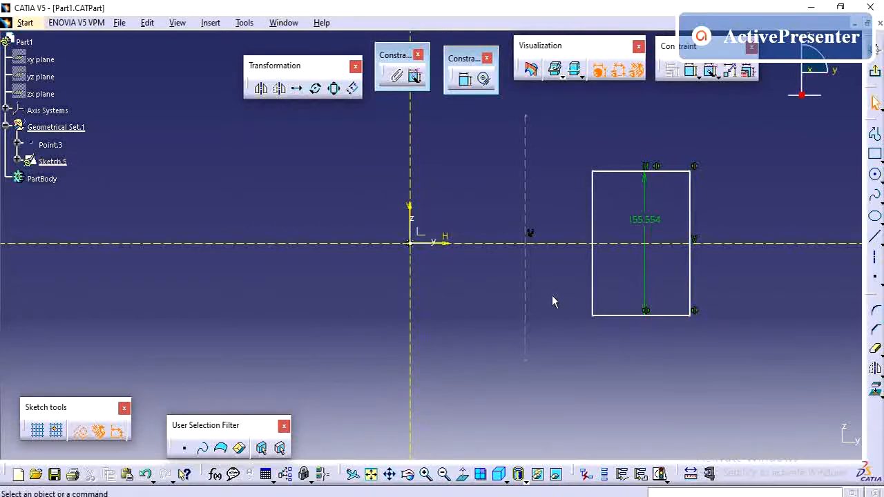
Translate a duplicate of the rectangle about 342 mm to the left, from its bottom-left corner.
click(299, 90)
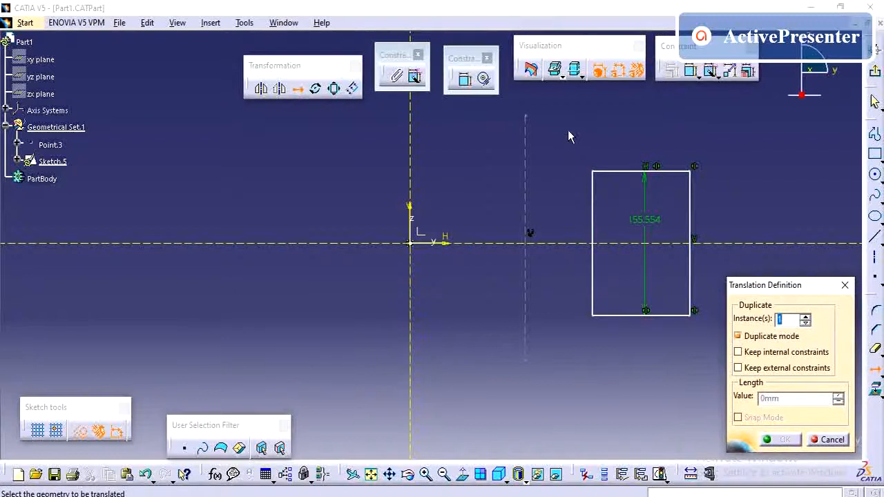
drag(566, 129, 718, 337)
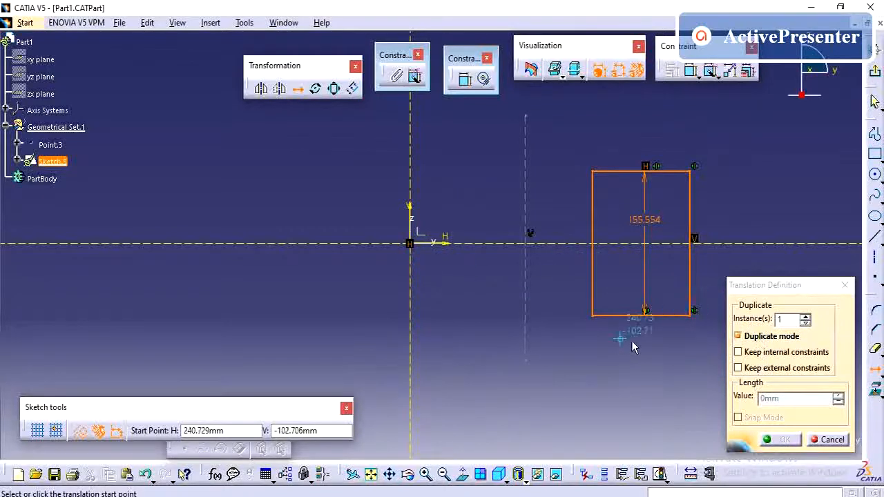
click(592, 315)
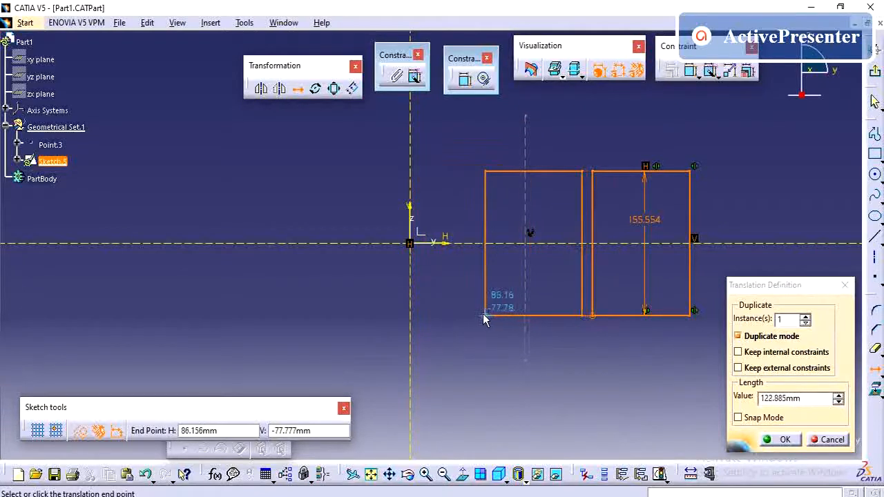
click(797, 398)
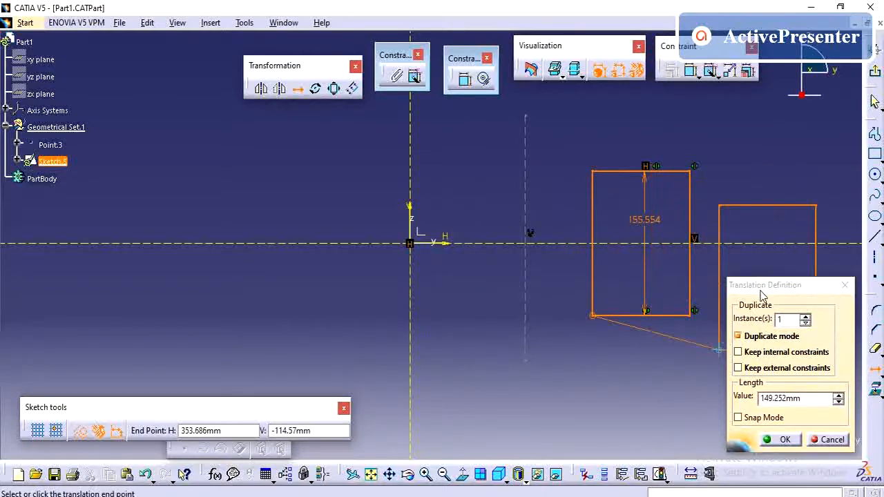
drag(760, 291, 744, 213)
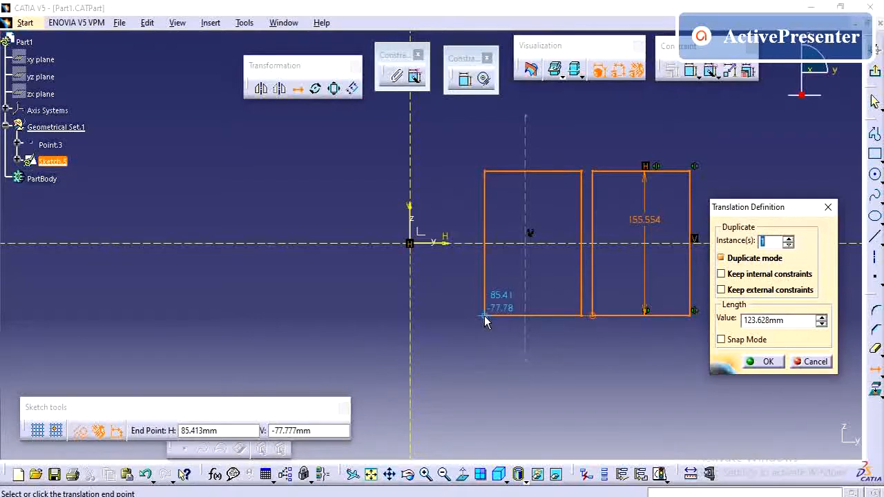
click(293, 321)
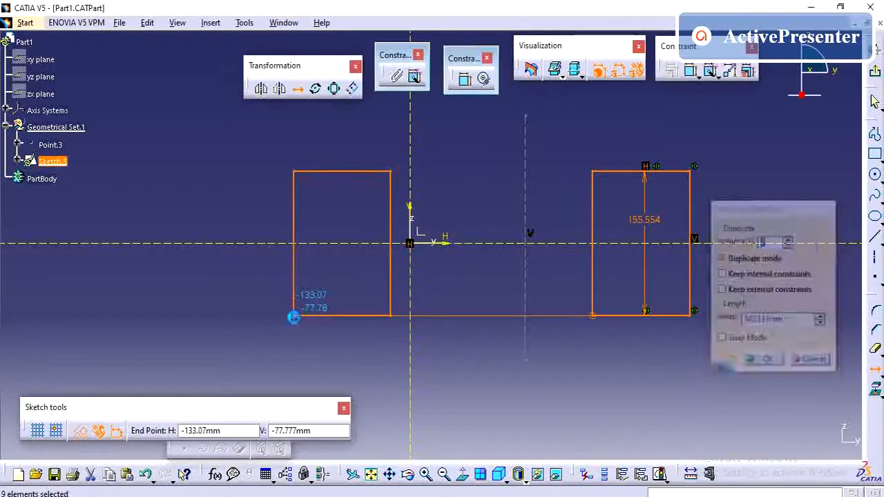
Move the left rectangle about 198 mm to the right with Translate, duplicate mode off, using its bottom-right corner as start point.
click(467, 334)
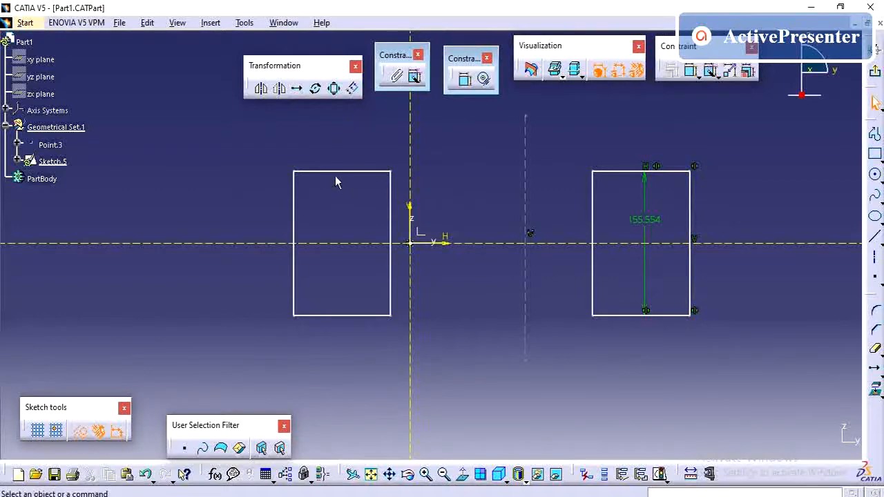
ctrl+click(294, 203)
ctrl+click(391, 187)
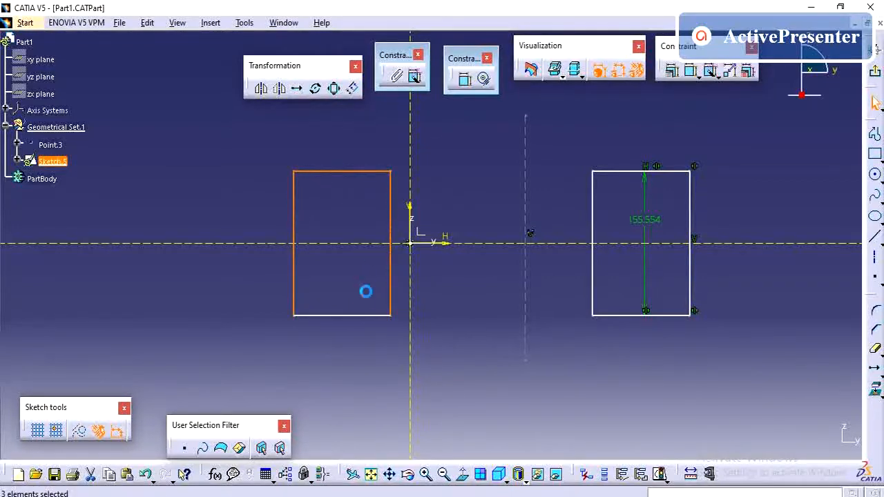
ctrl+click(368, 315)
click(296, 88)
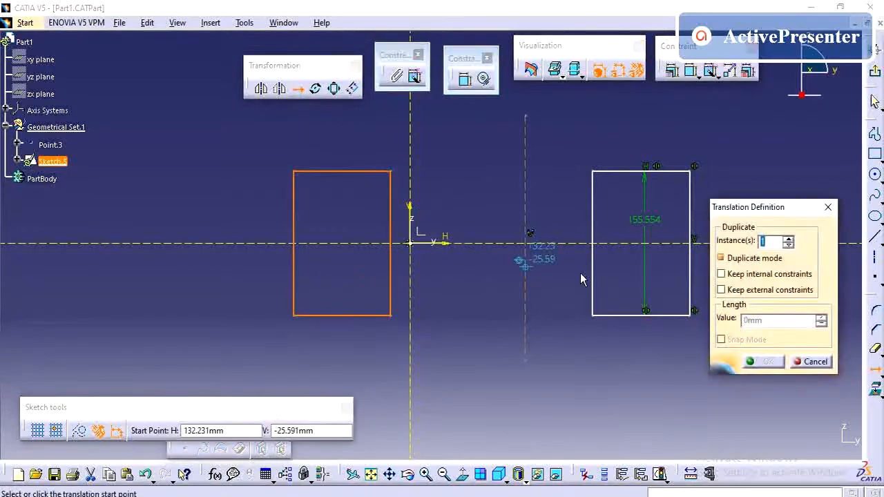
click(721, 258)
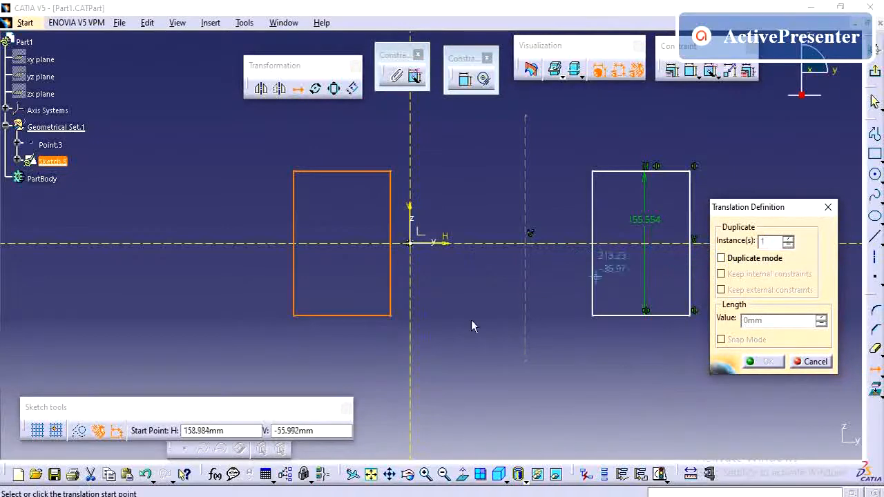
click(391, 316)
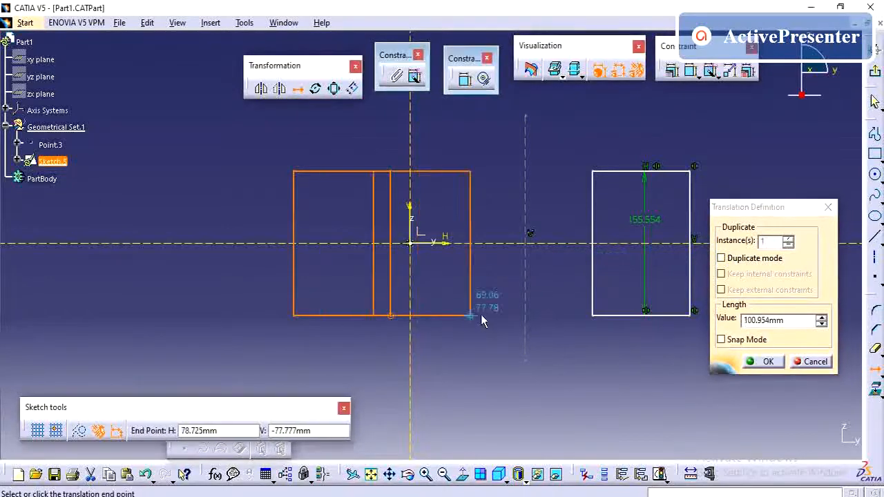
click(563, 317)
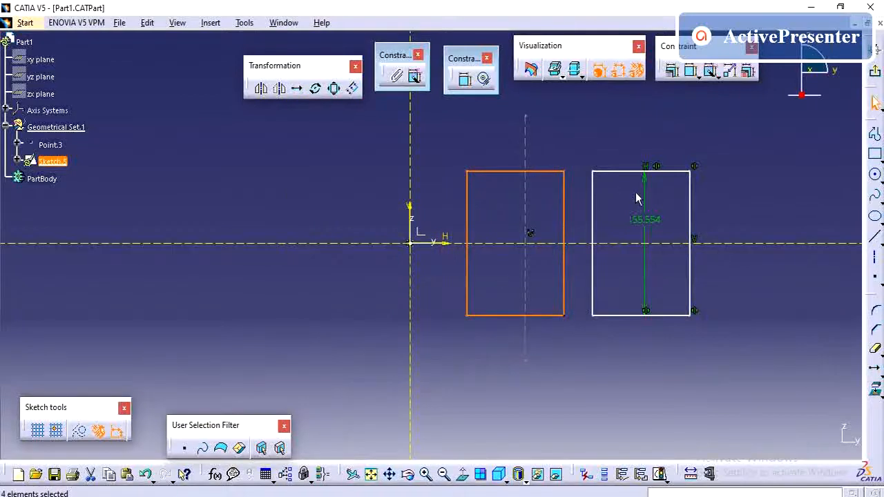
Select all four edges of the right rectangle and delete them.
click(640, 171)
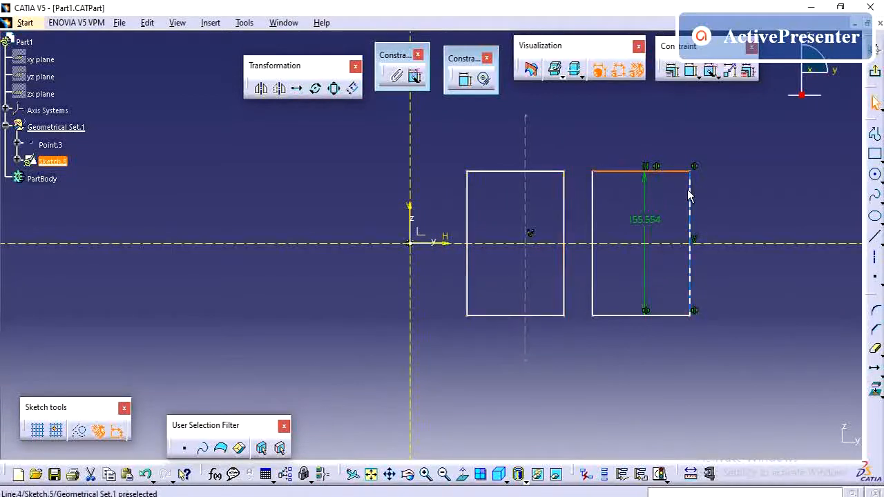
click(575, 161)
click(598, 214)
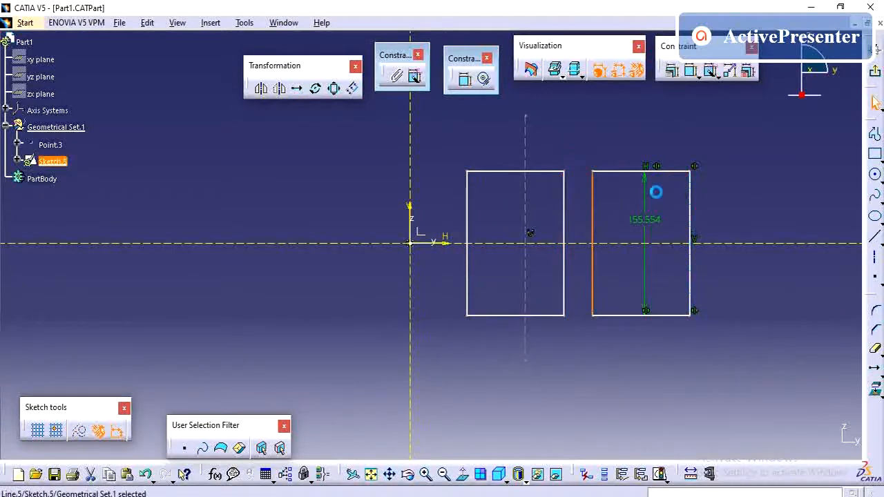
ctrl+click(634, 172)
ctrl+click(690, 205)
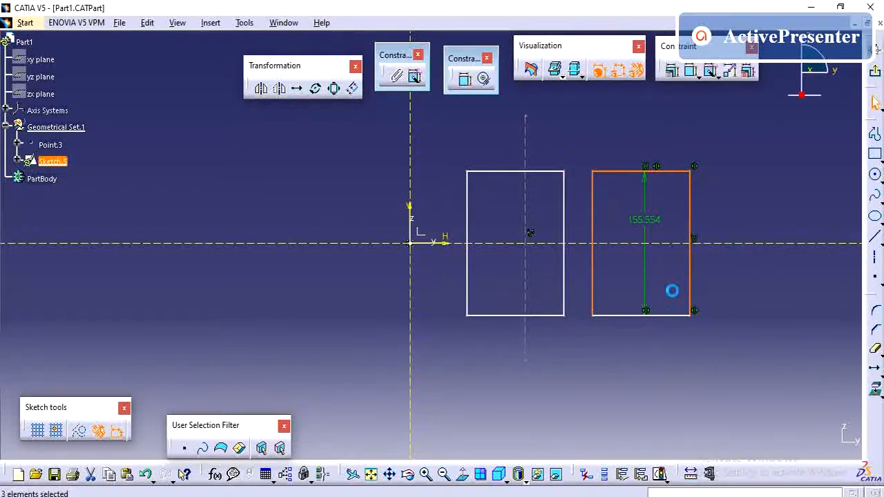
ctrl+click(670, 314)
key(Delete)
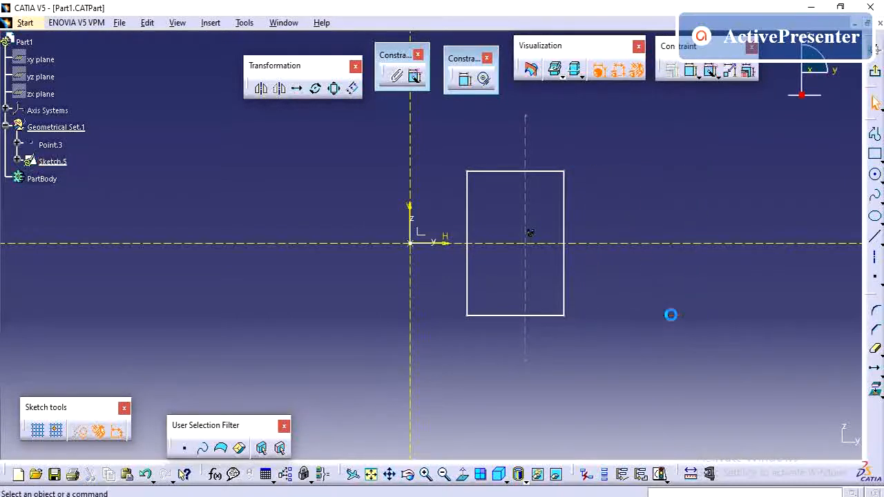
click(334, 89)
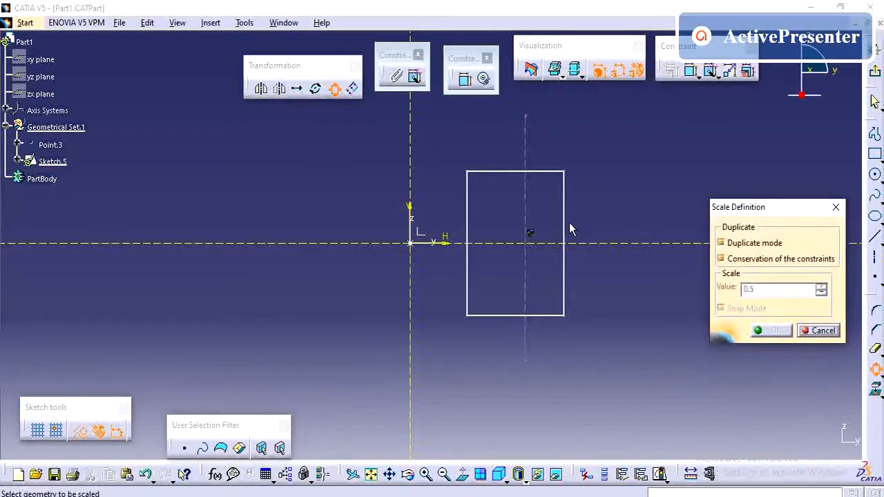
click(496, 171)
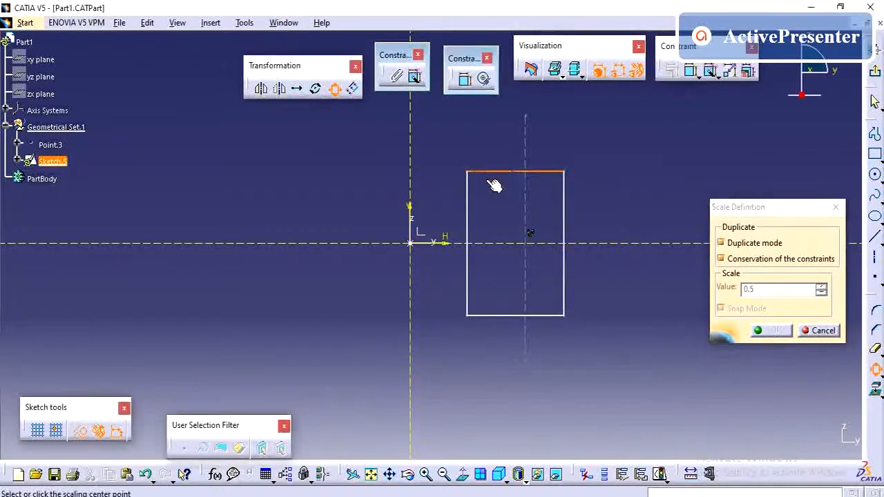
click(468, 207)
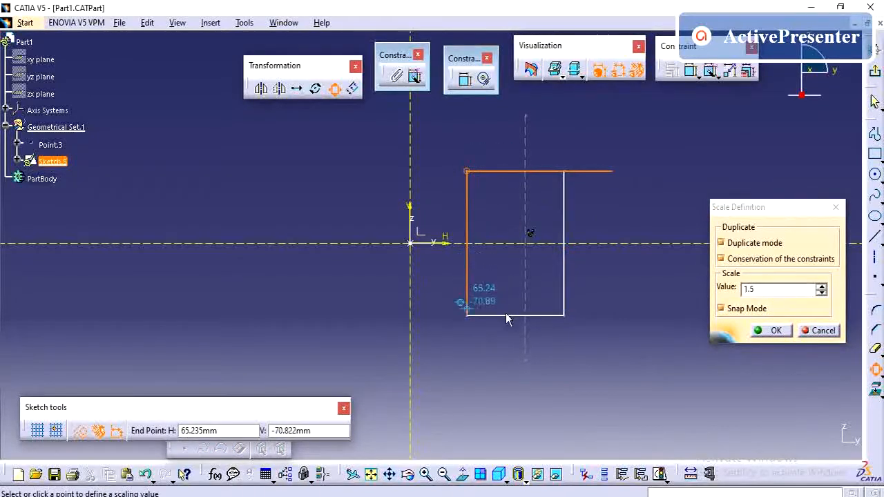
key(Escape)
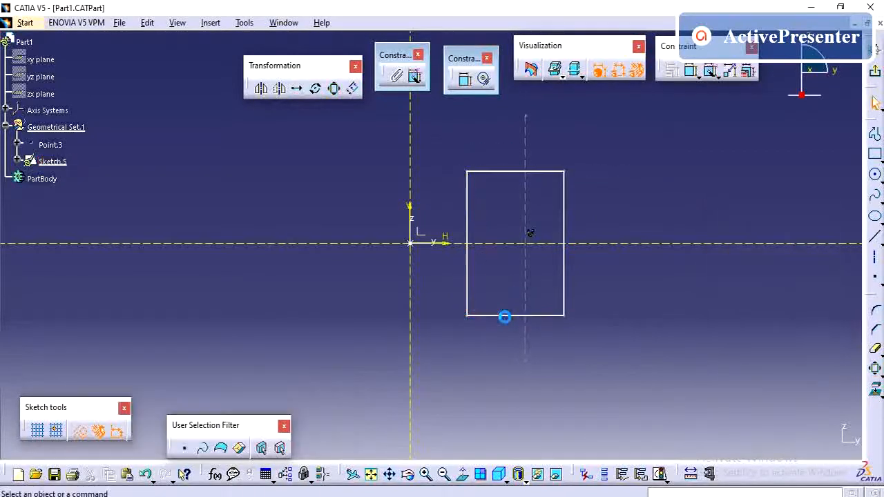
Try a duplicate Scale of the rectangle about its bottom-right corner, stepping the scale factor to 0.9.
click(500, 317)
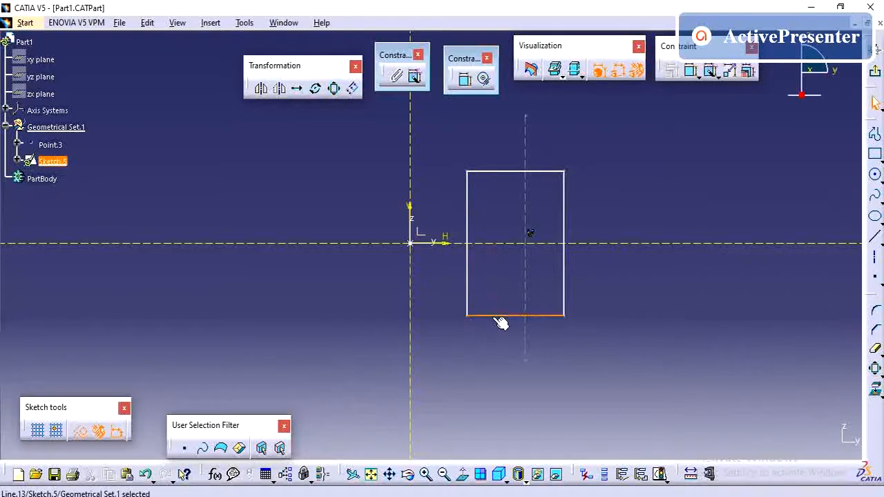
ctrl+click(468, 276)
ctrl+click(497, 172)
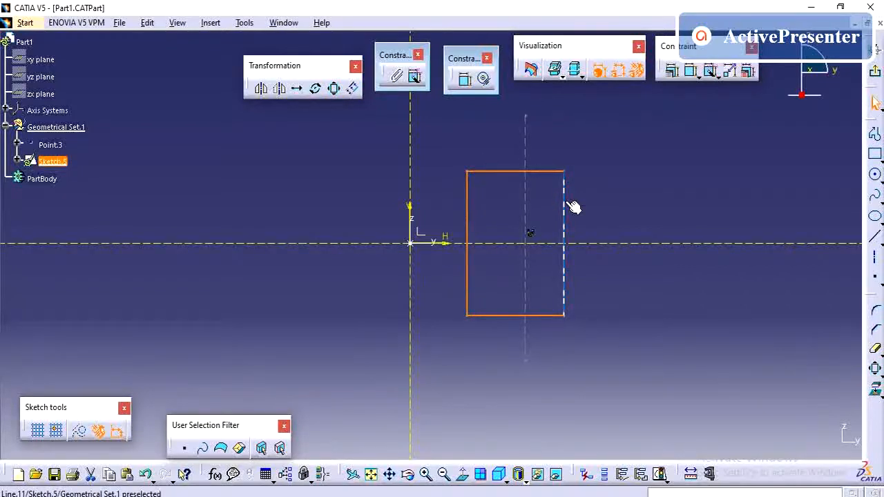
ctrl+click(564, 204)
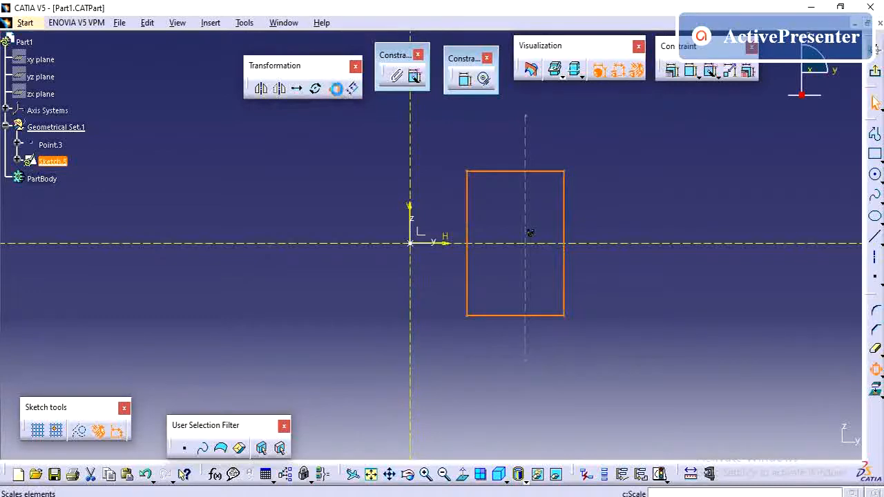
click(334, 88)
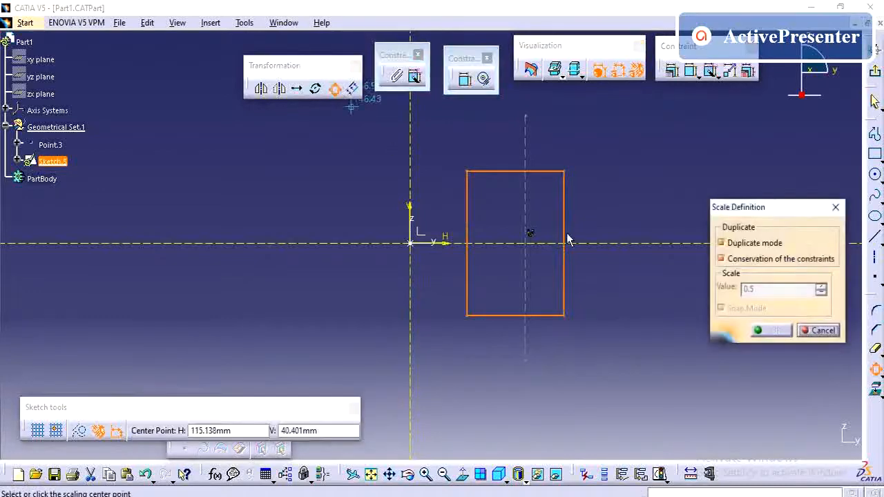
click(564, 315)
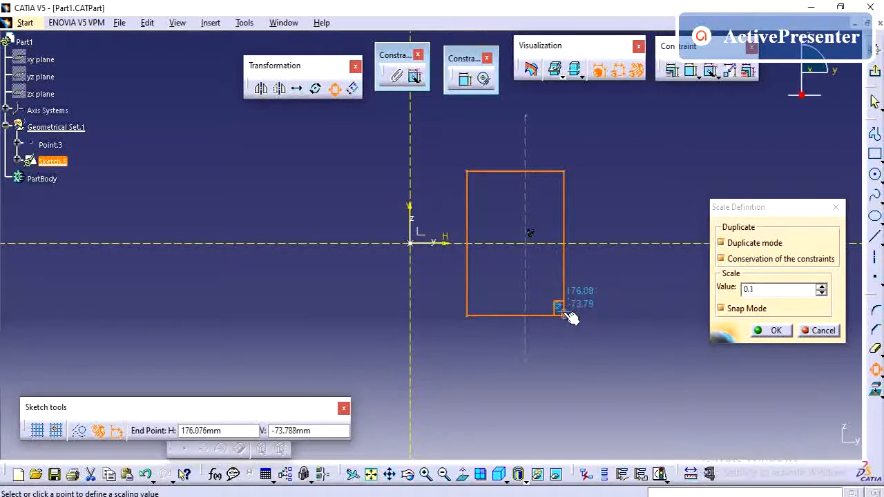
click(821, 287)
click(821, 288)
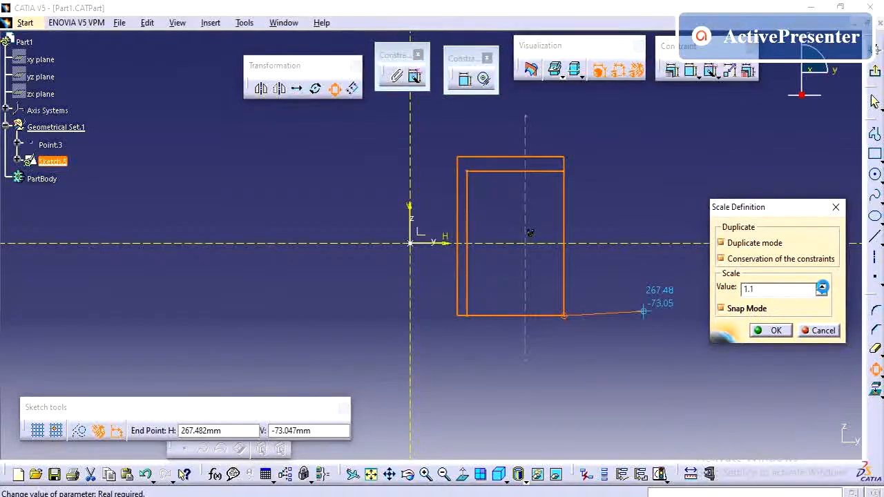
click(822, 288)
click(822, 288)
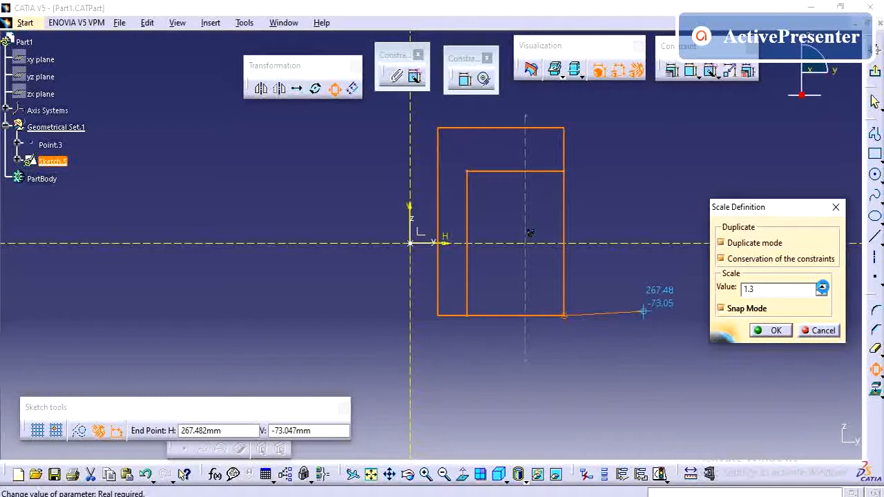
click(822, 286)
click(821, 286)
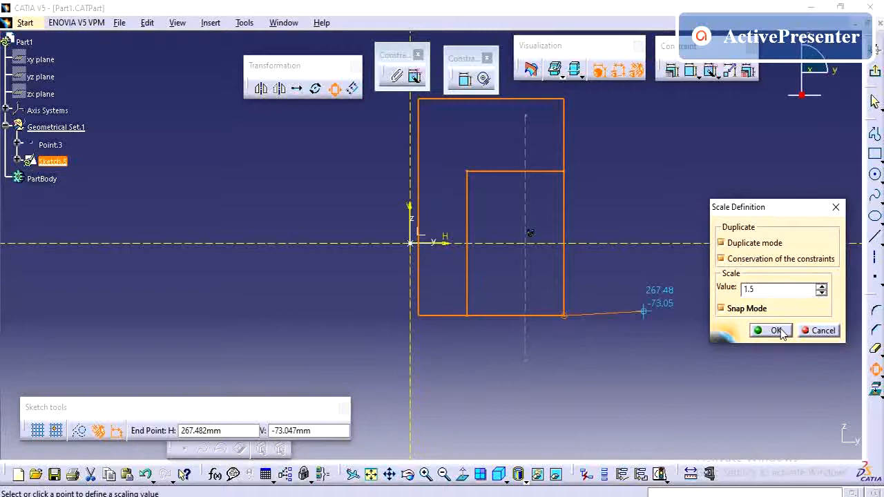
click(822, 293)
click(822, 292)
click(821, 293)
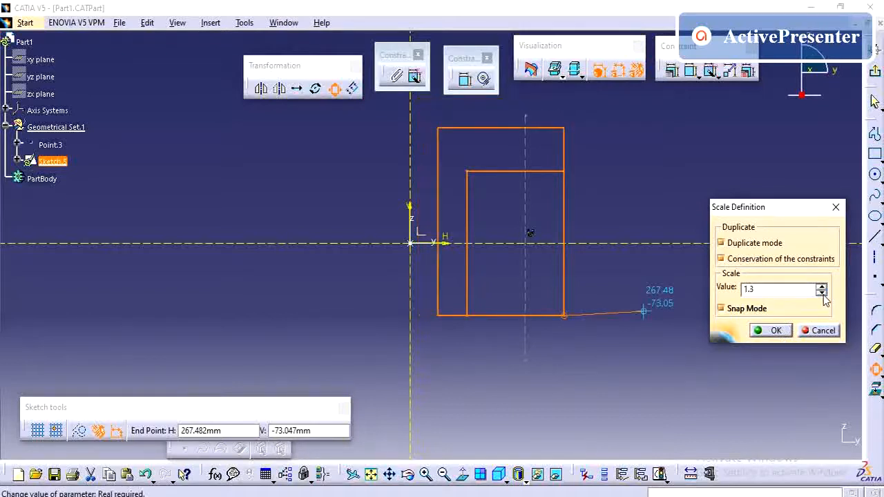
click(821, 293)
click(821, 292)
click(821, 292)
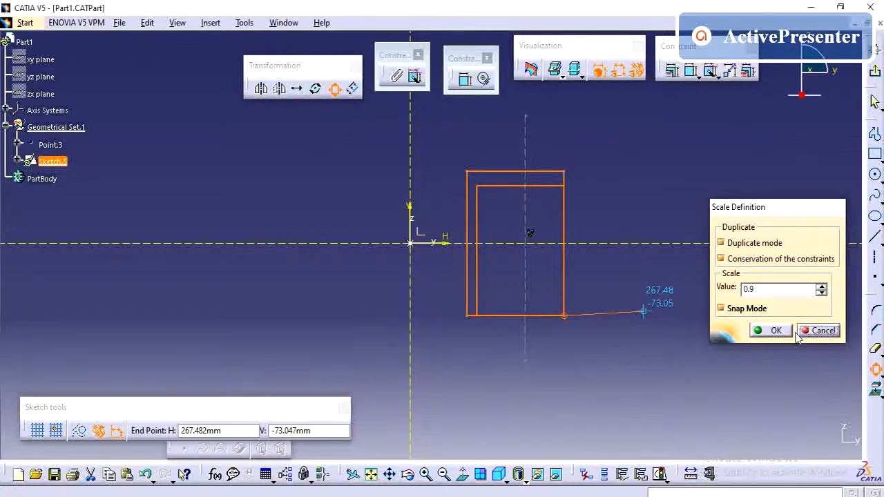
click(774, 330)
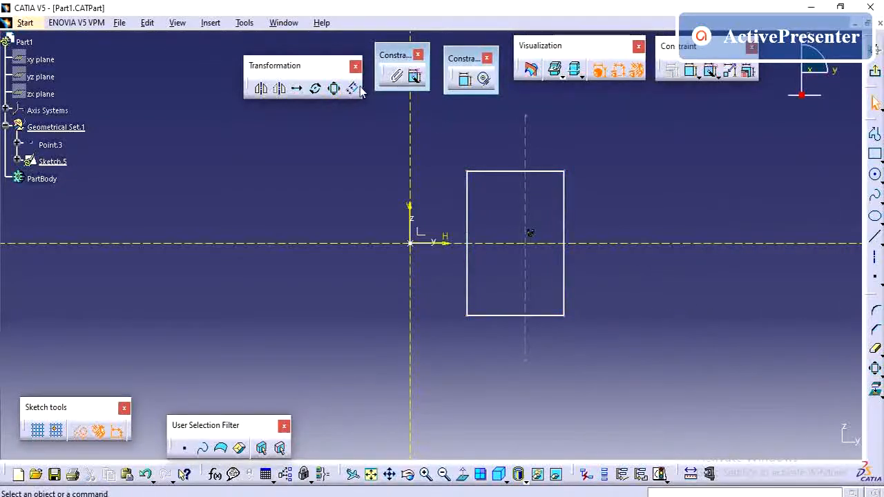
Offset the rectangle outward with 2 instances.
click(489, 171)
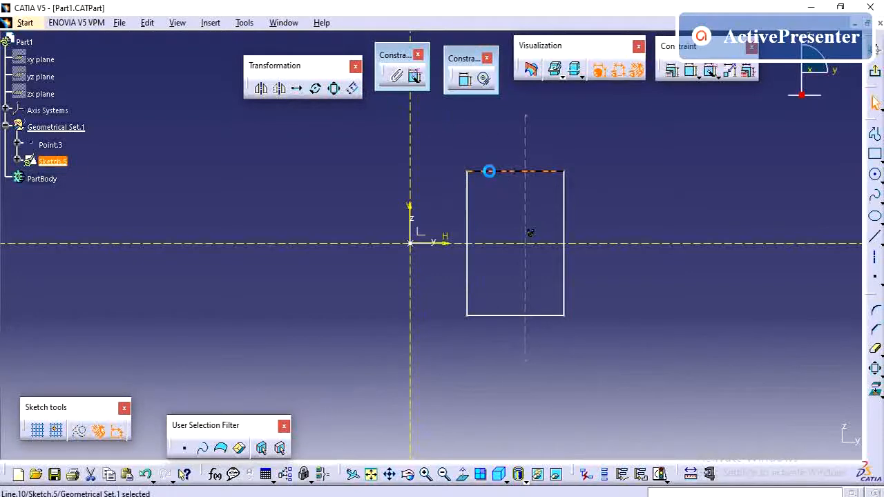
ctrl+click(468, 207)
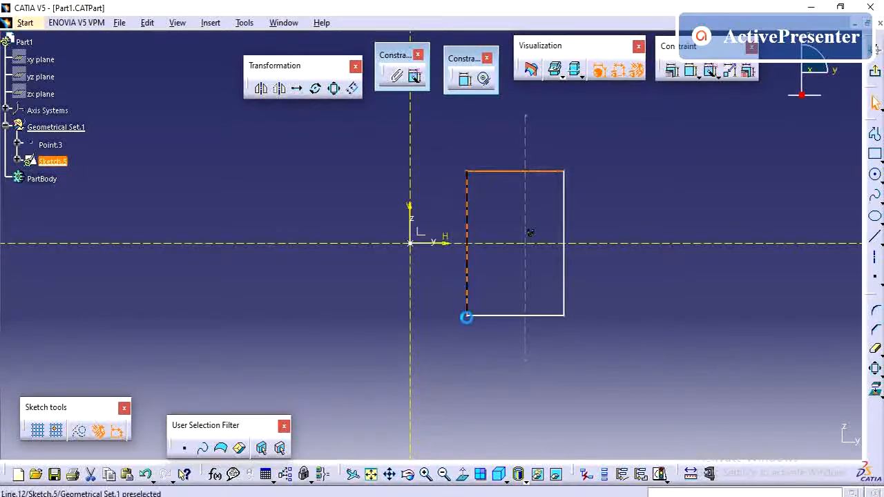
ctrl+click(492, 316)
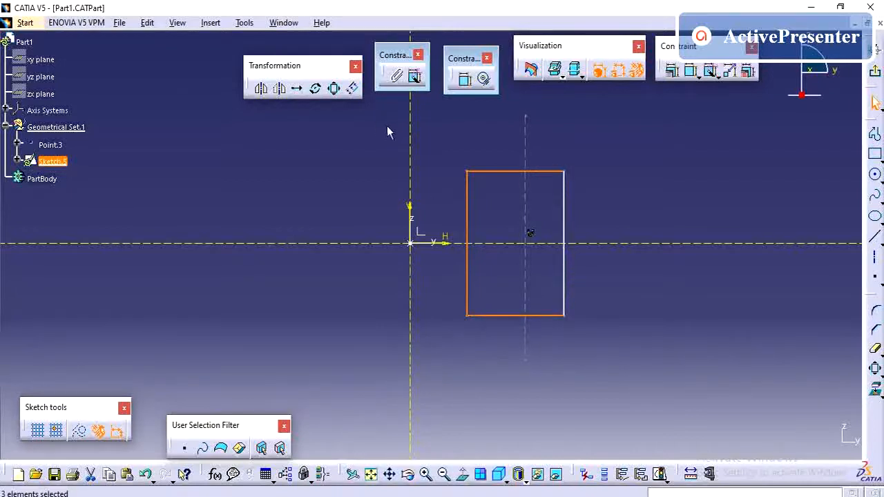
ctrl+click(560, 180)
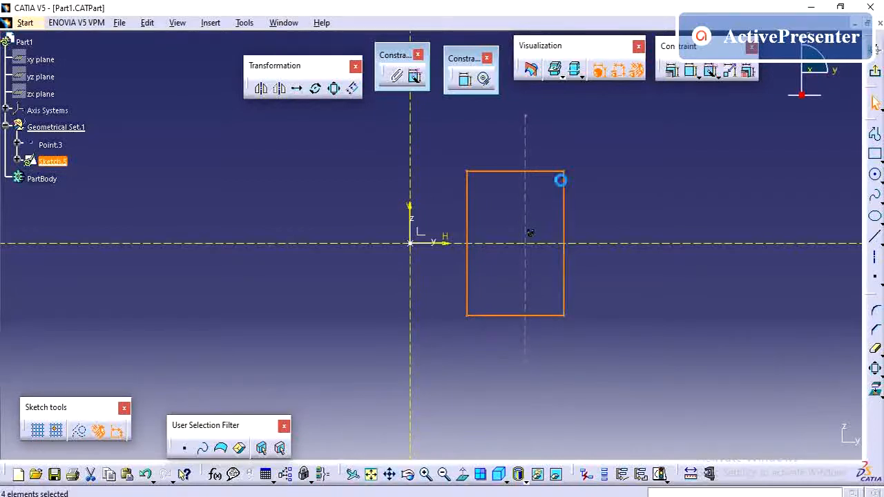
click(352, 87)
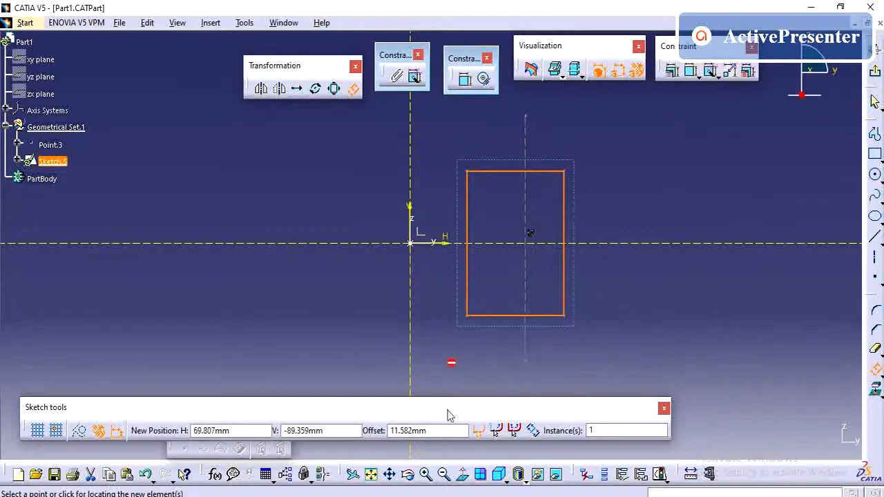
click(592, 430)
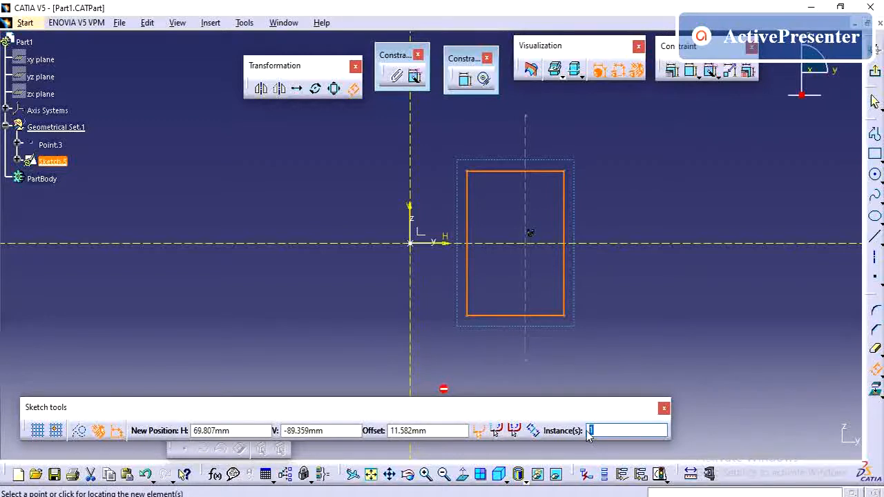
text(2)
click(523, 341)
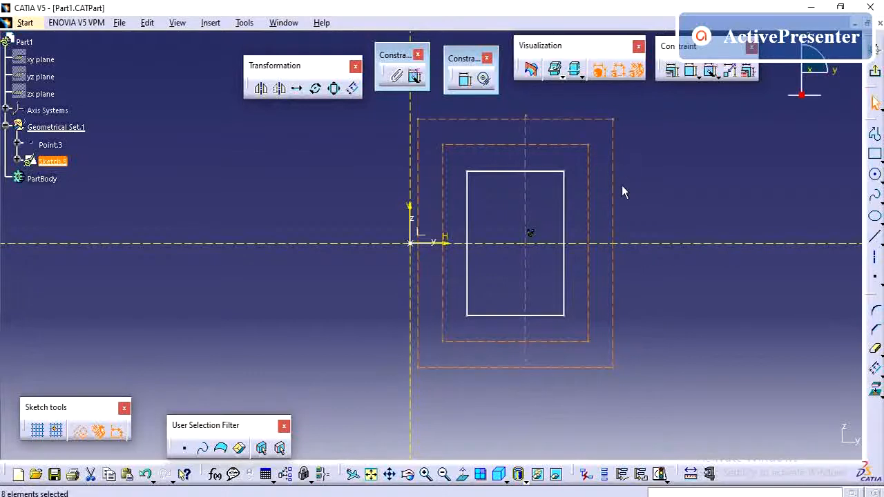
Undo the offset and the deletion of the right rectangle.
click(647, 173)
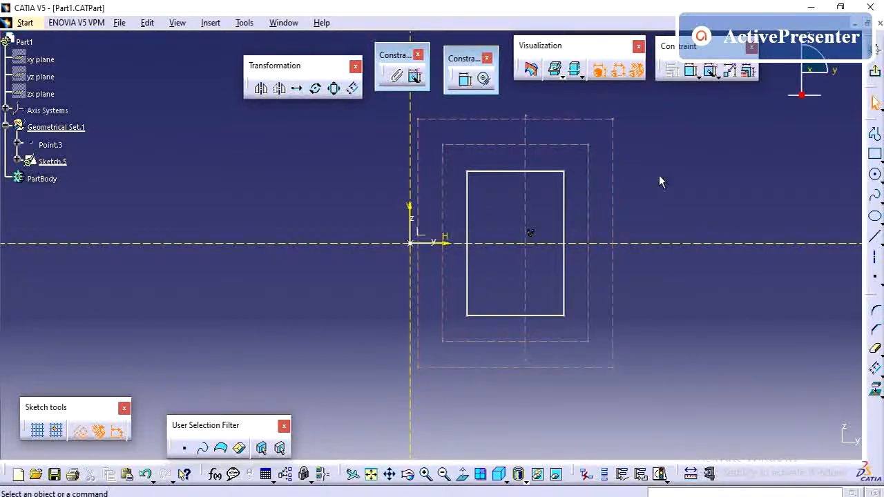
click(650, 216)
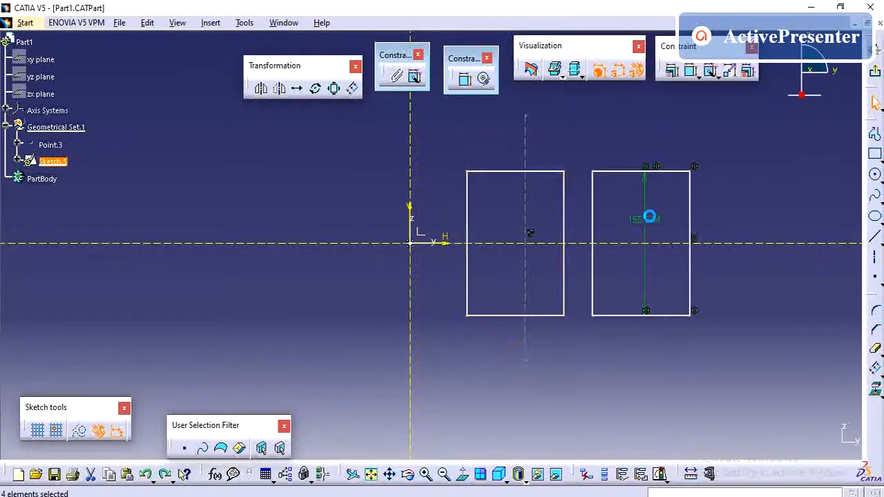
click(608, 140)
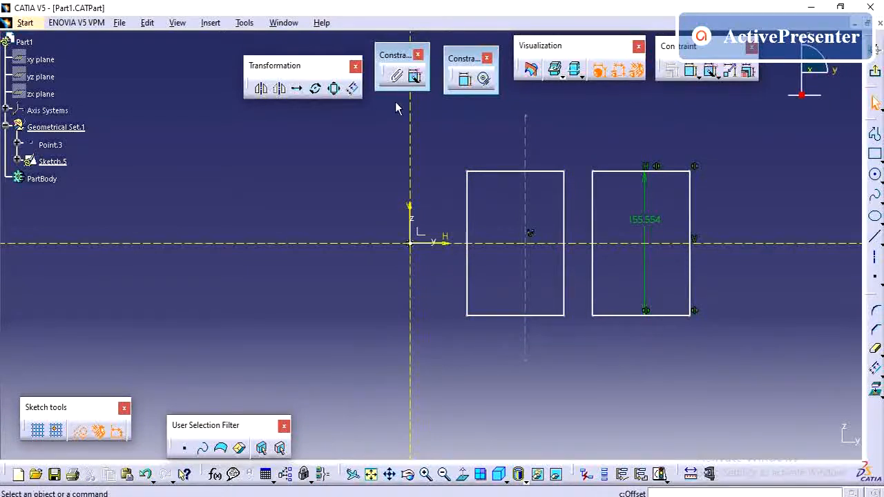
Open the relimitation tools to trim the sketch geometry.
click(874, 366)
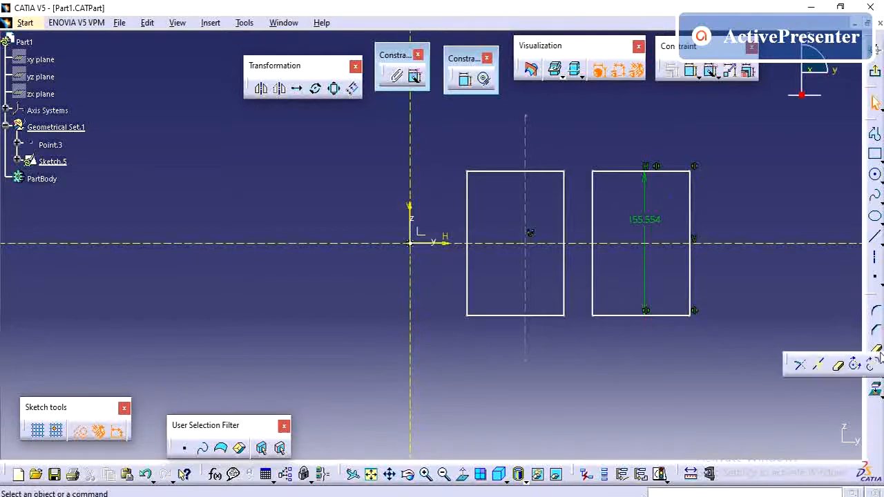